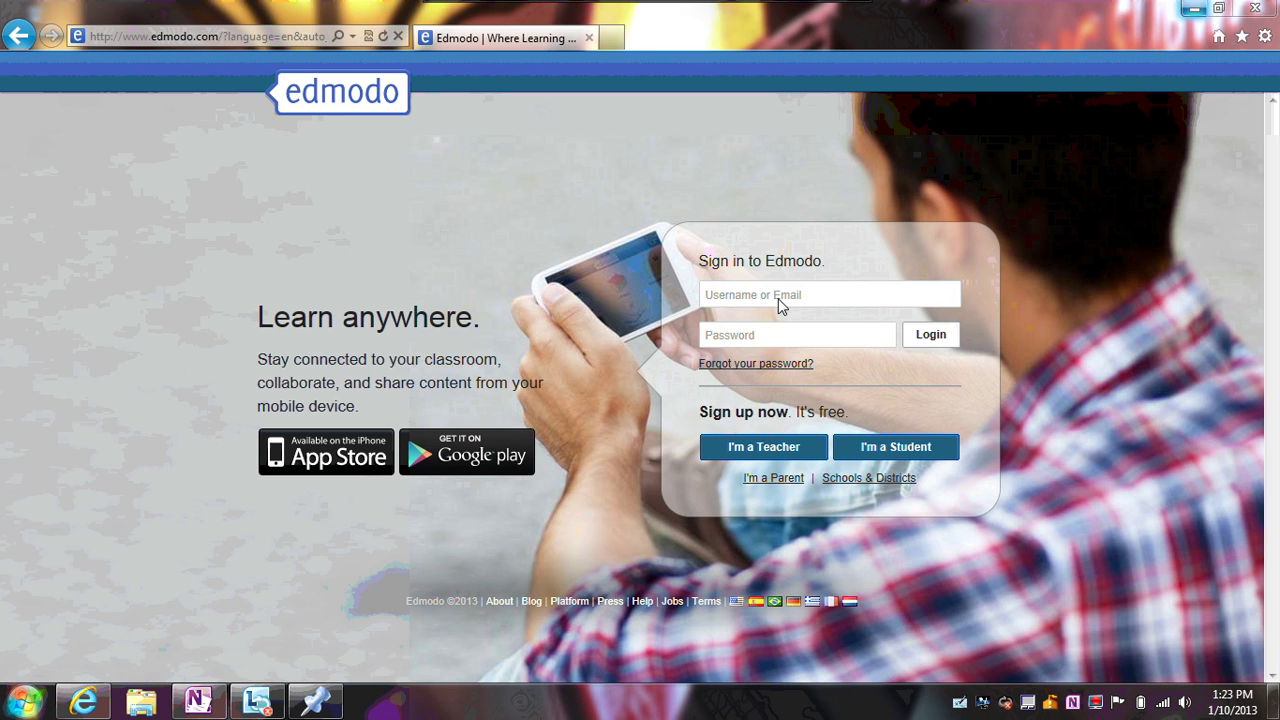
# Log in to Edmodo with the teacher's e-mail address and password, correcting a mistyped password
pyautogui.click(778, 298)
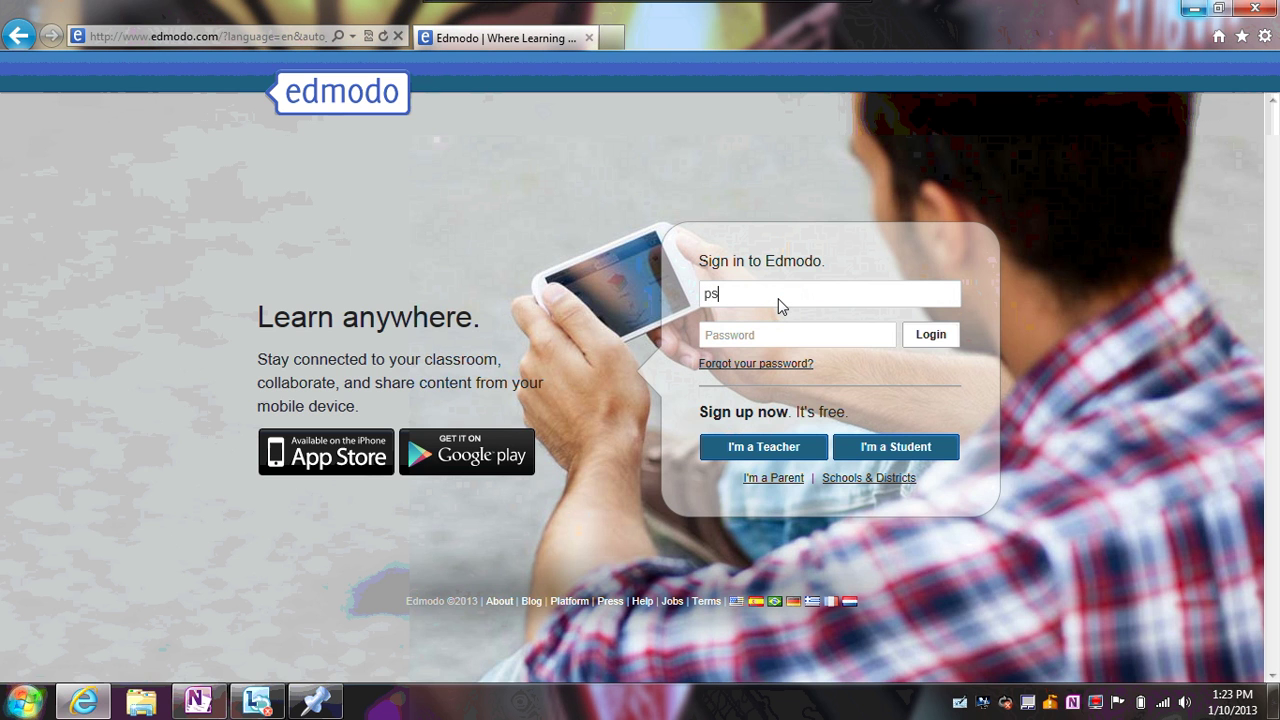
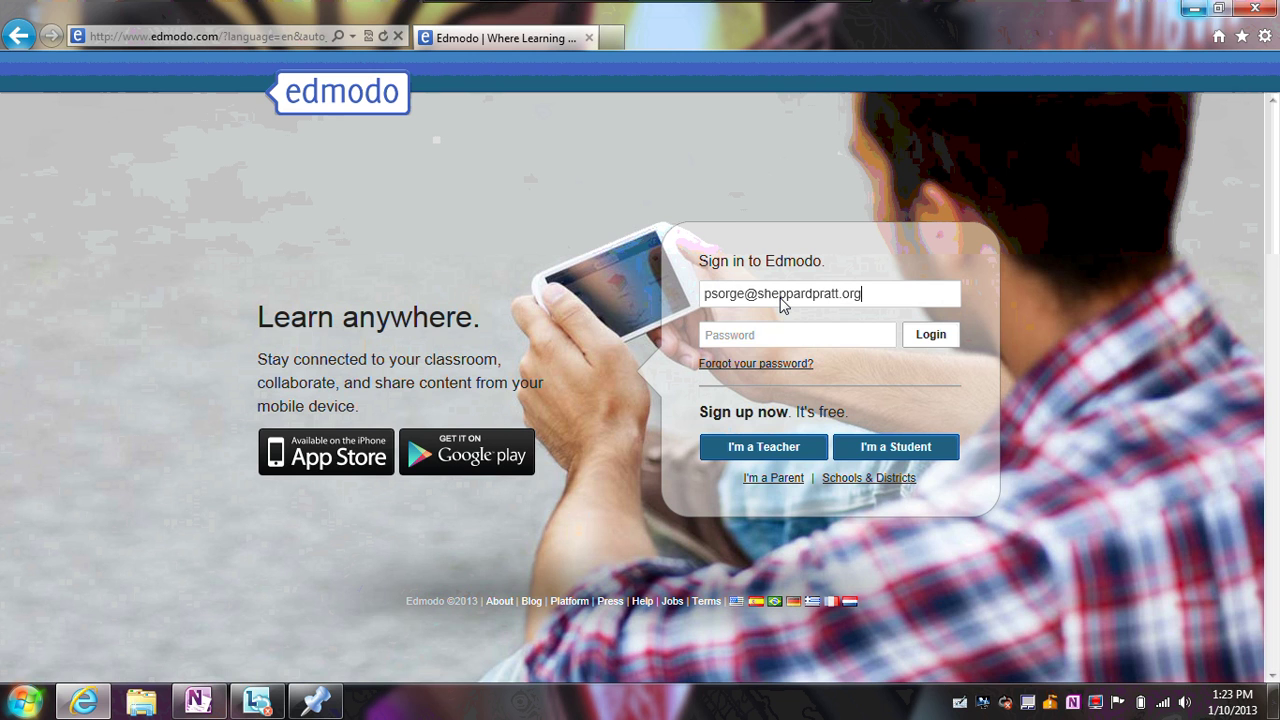
pyautogui.press('Tab')
pyautogui.write('*****')
pyautogui.press('BackSpace')
pyautogui.press('BackSpace')
pyautogui.press('BackSpace')
pyautogui.press('BackSpace')
pyautogui.press('BackSpace')
pyautogui.write('**********')
pyautogui.press('Return')
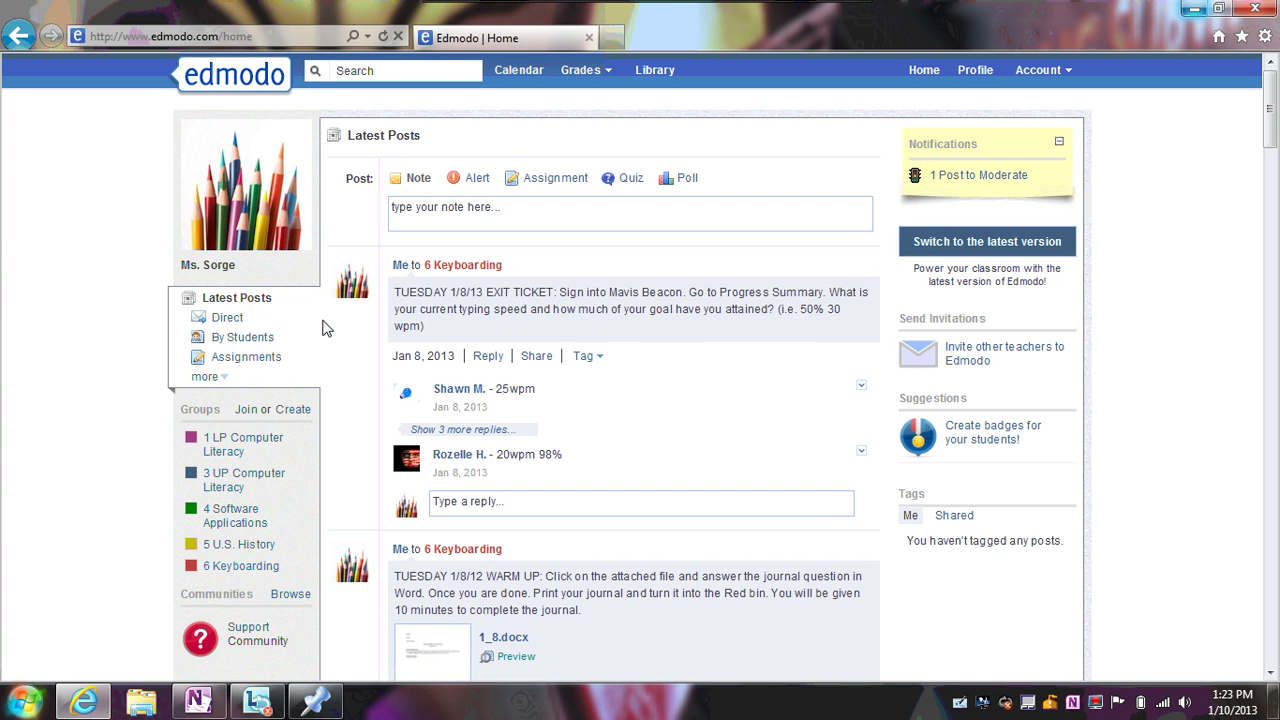
# Open the 1 LP Computer Literacy group and scroll through its exit tickets and classwork posts
pyautogui.click(250, 442)
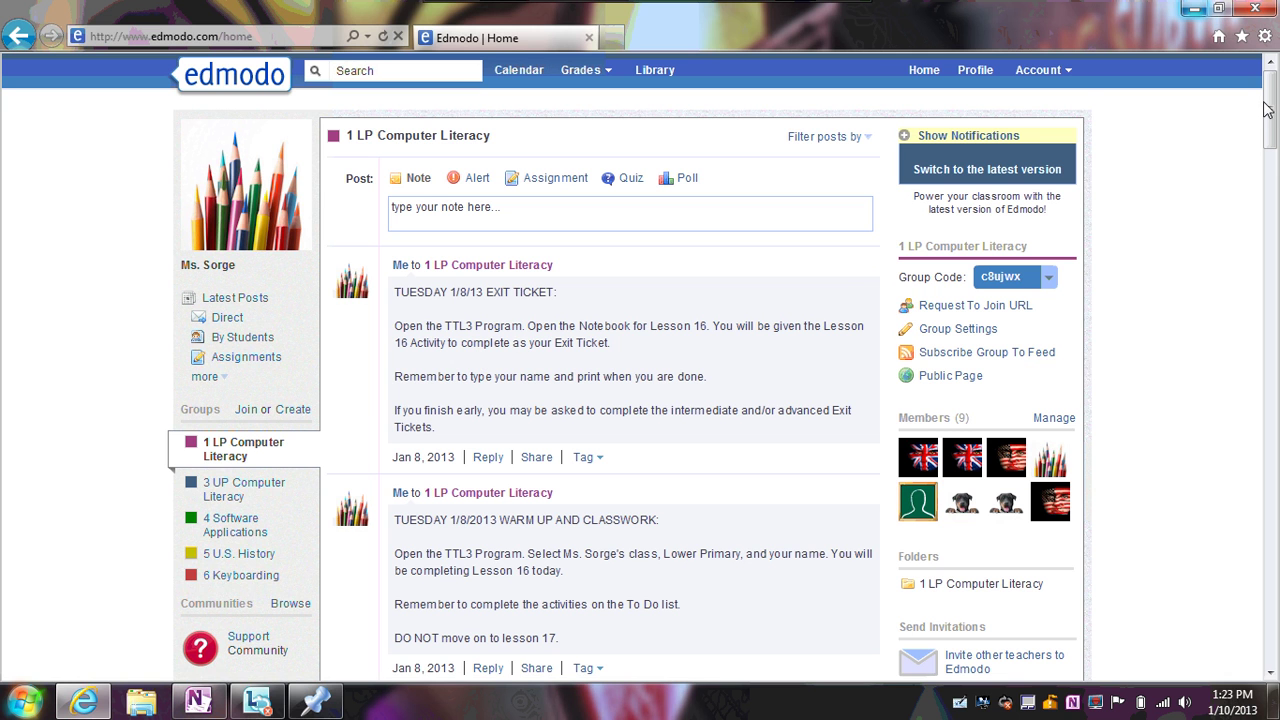
pyautogui.scroll(-1, 1268, 108)
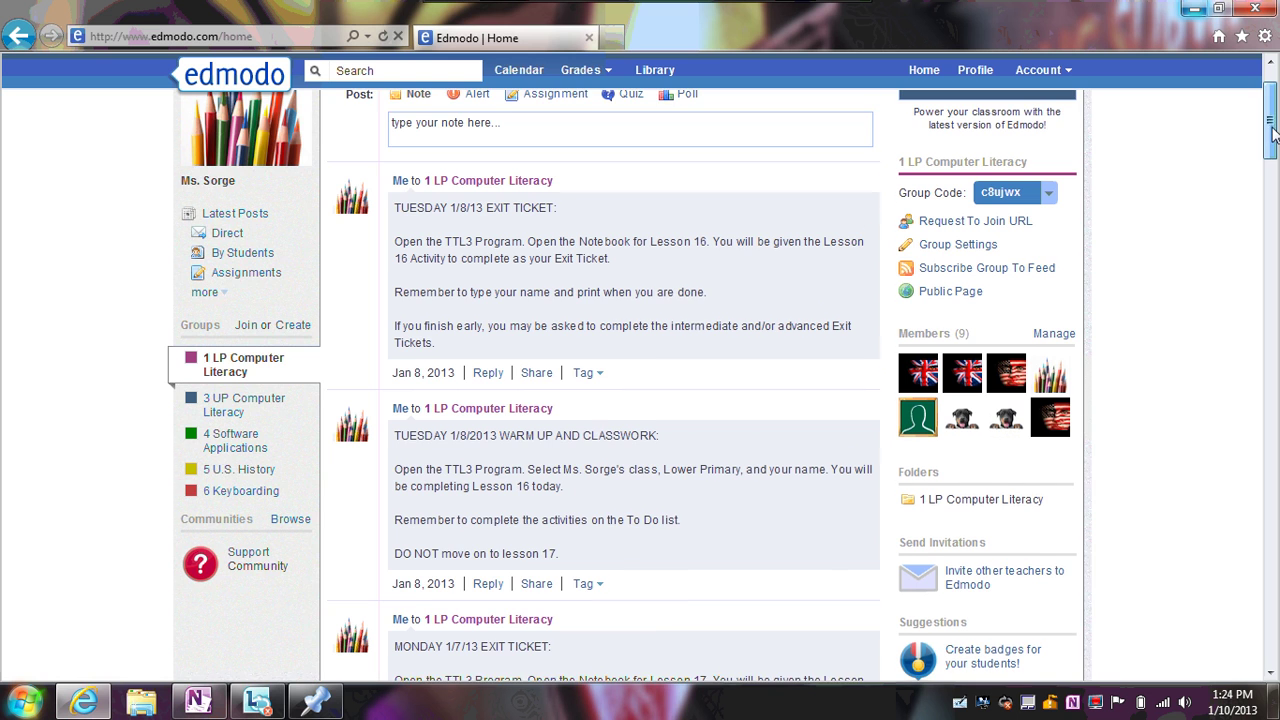
pyautogui.scroll(-1, 729, 190)
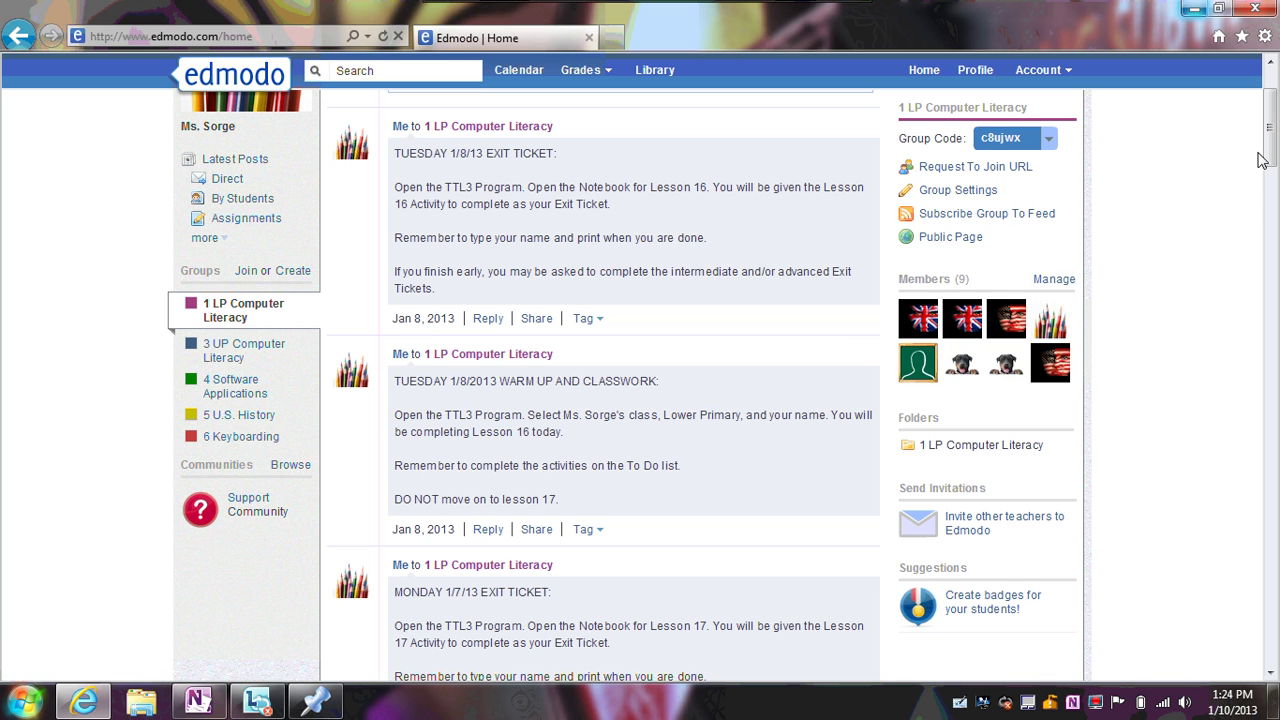
pyautogui.scroll(3, 1268, 158)
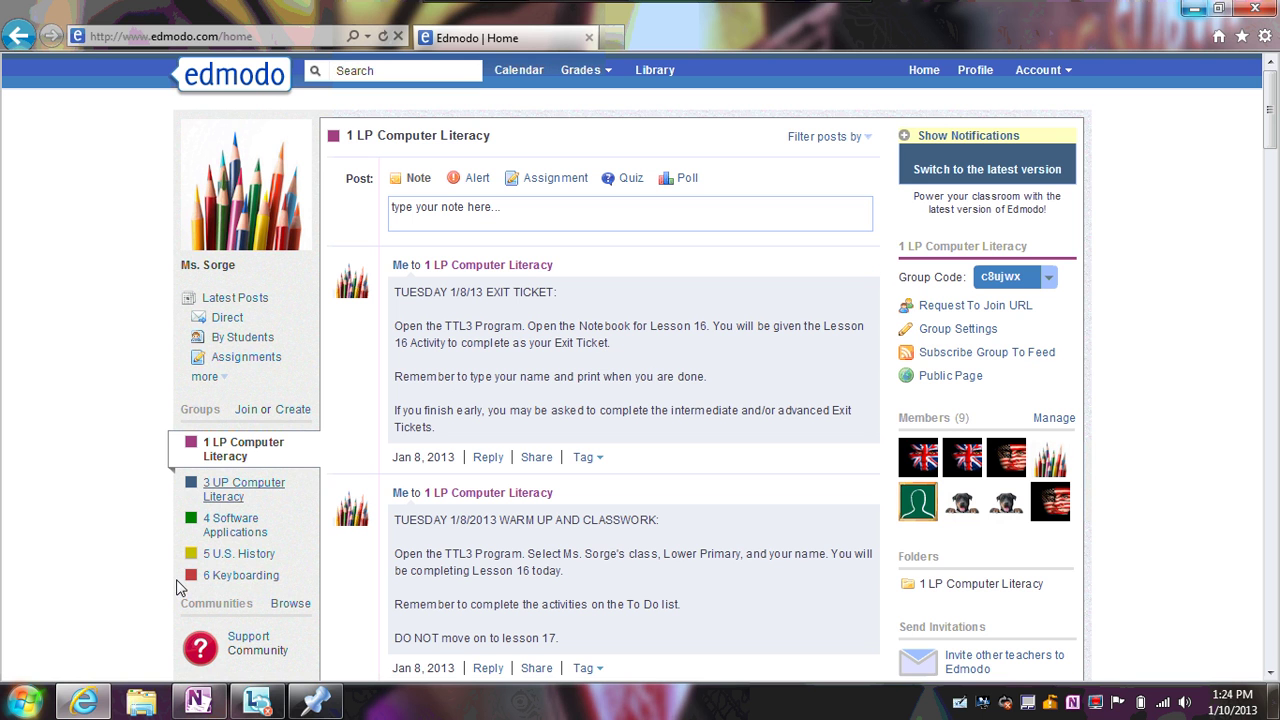
# Open 4 Software Applications and expand the 2 hidden replies under the MONDAY 1/7/13 WARM UP post
pyautogui.click(238, 538)
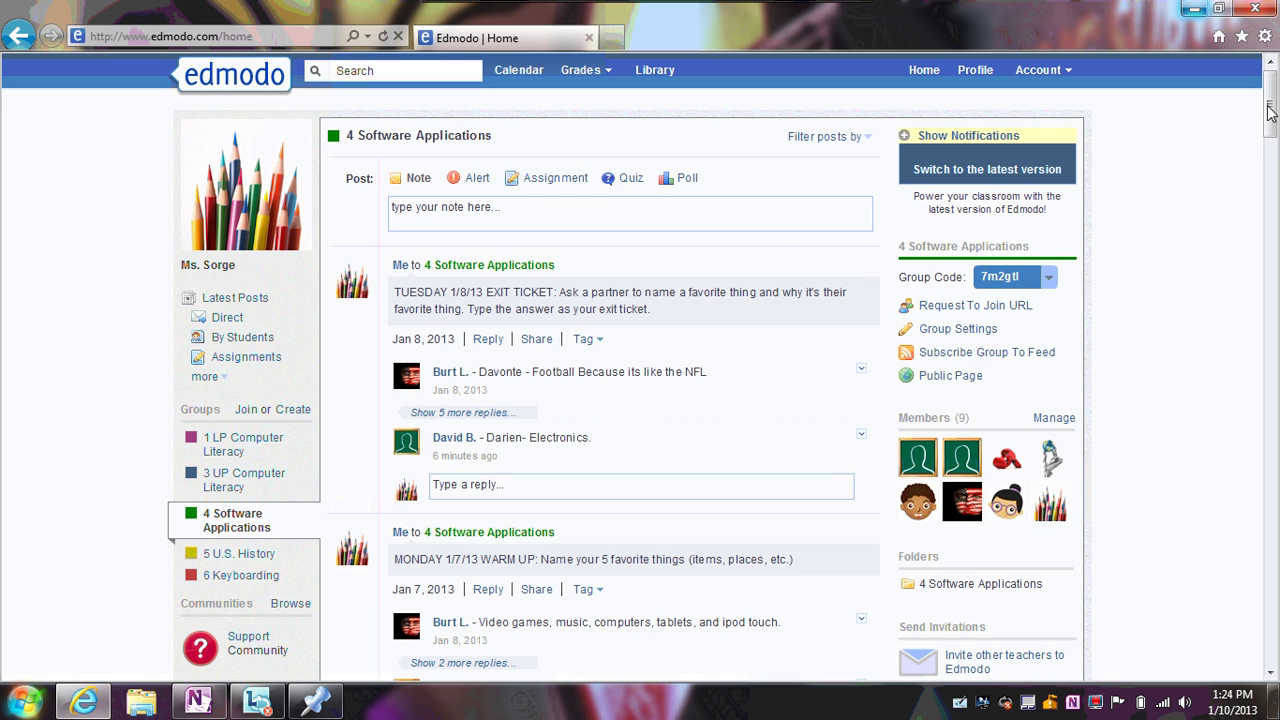
pyautogui.moveTo(1268, 106); pyautogui.dragTo(1255, 131)
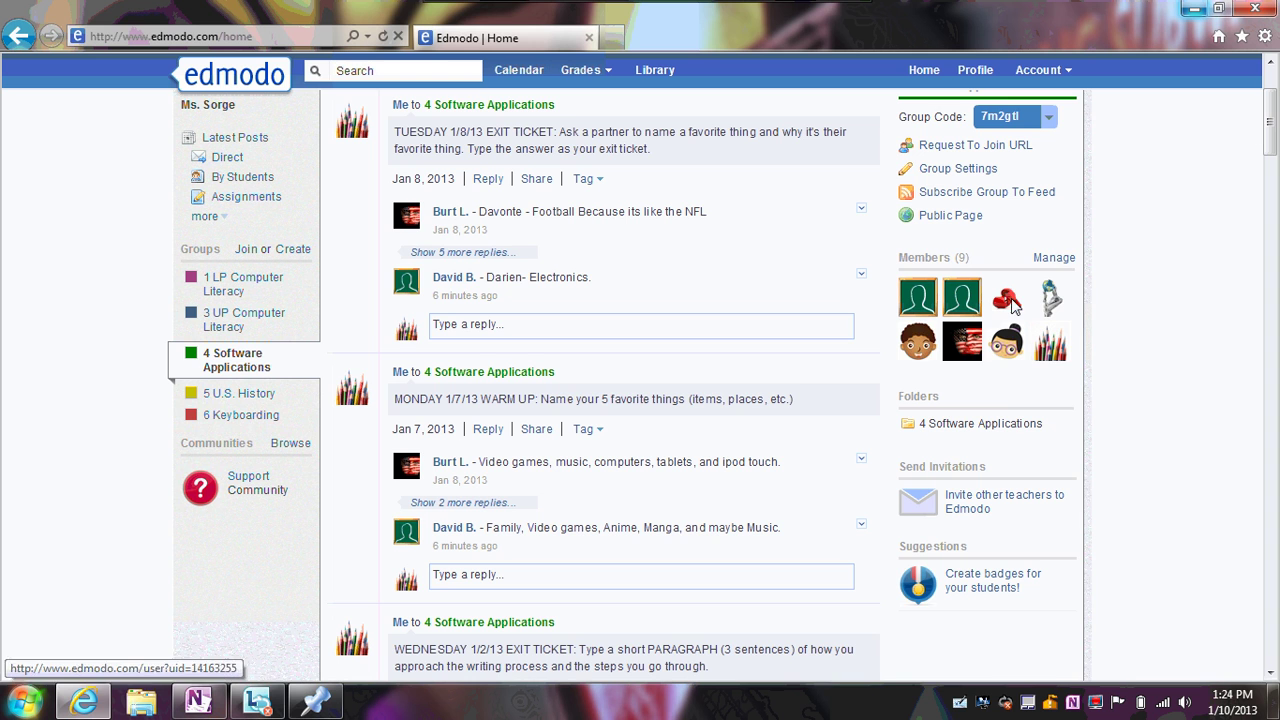
pyautogui.click(436, 504)
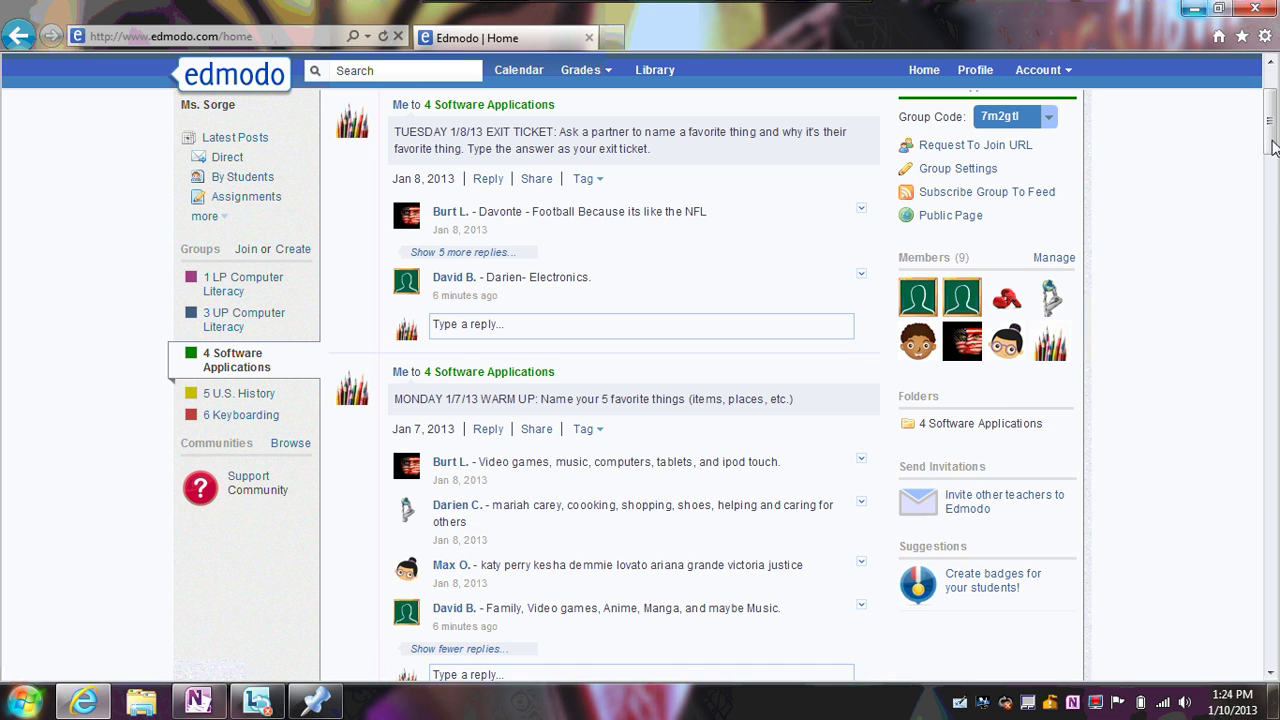
pyautogui.moveTo(1272, 146); pyautogui.dragTo(1272, 152)
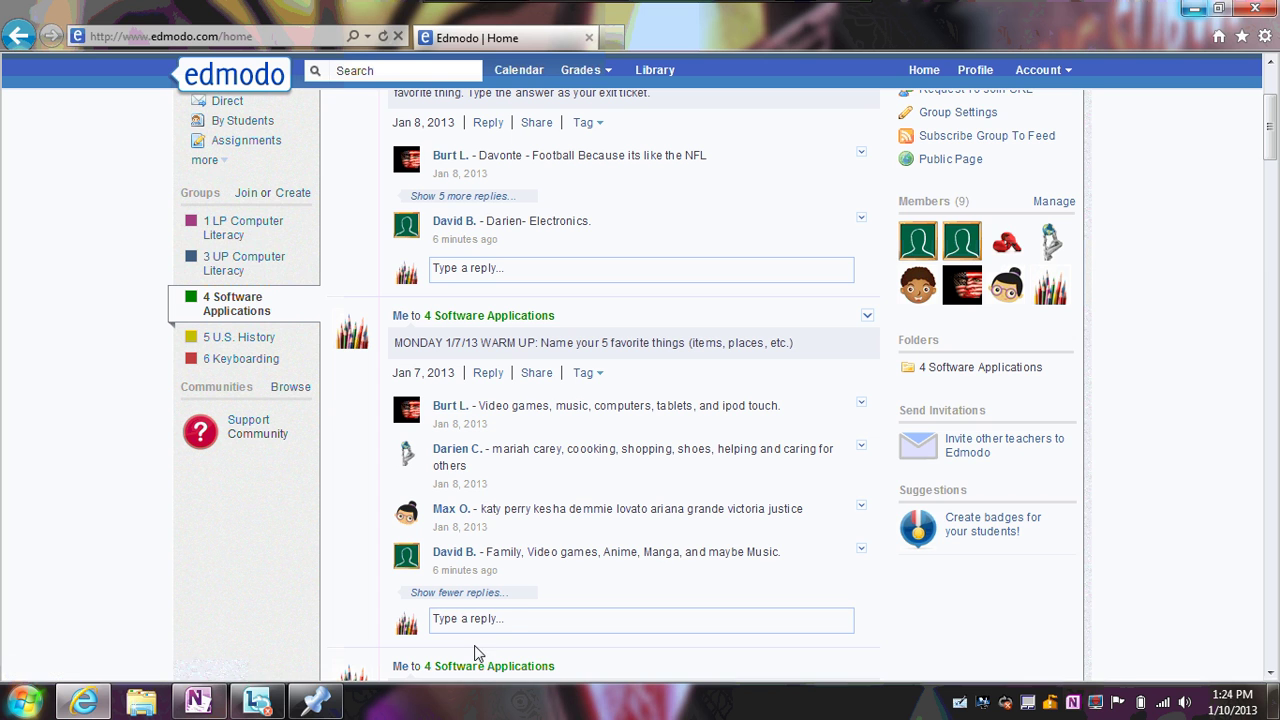
# Post a warm-up reply naming the color pink, my chihuahua, italian food, cupcakes and beaded jewelry
pyautogui.click(514, 627)
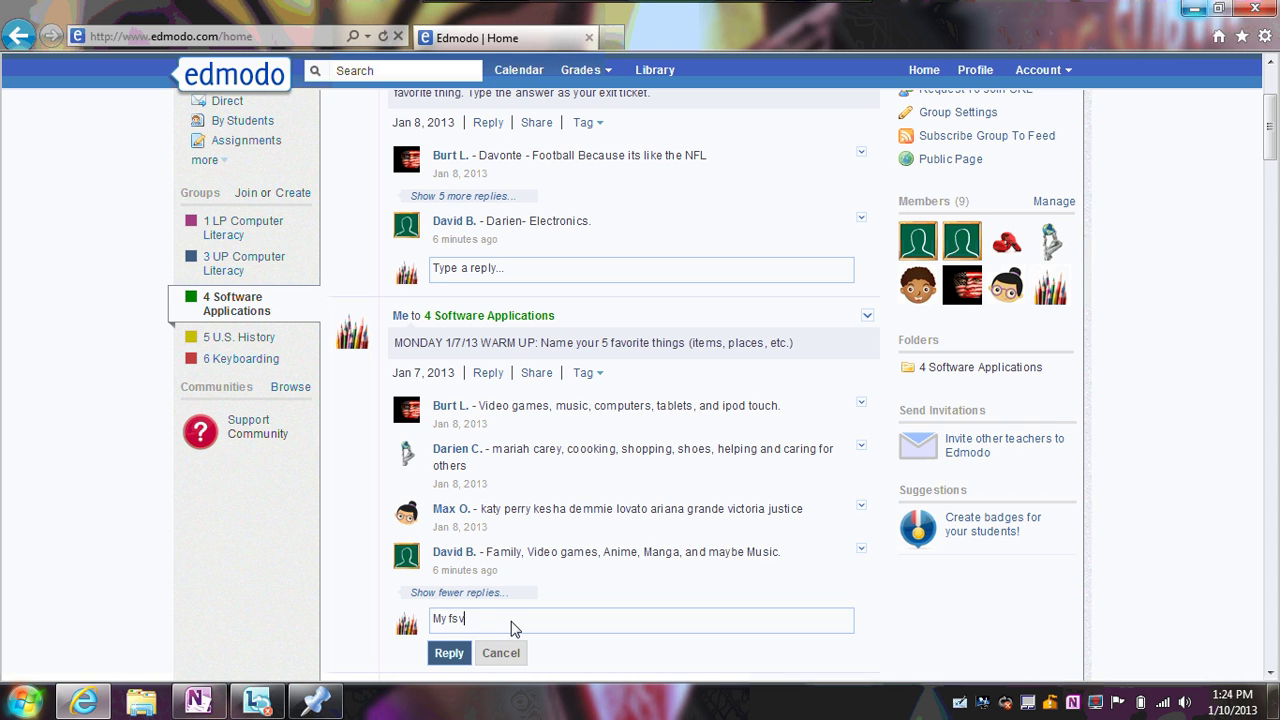
pyautogui.write('My fa')
pyautogui.press('BackSpace')
pyautogui.write('ive favorite things are the color pink, my ')
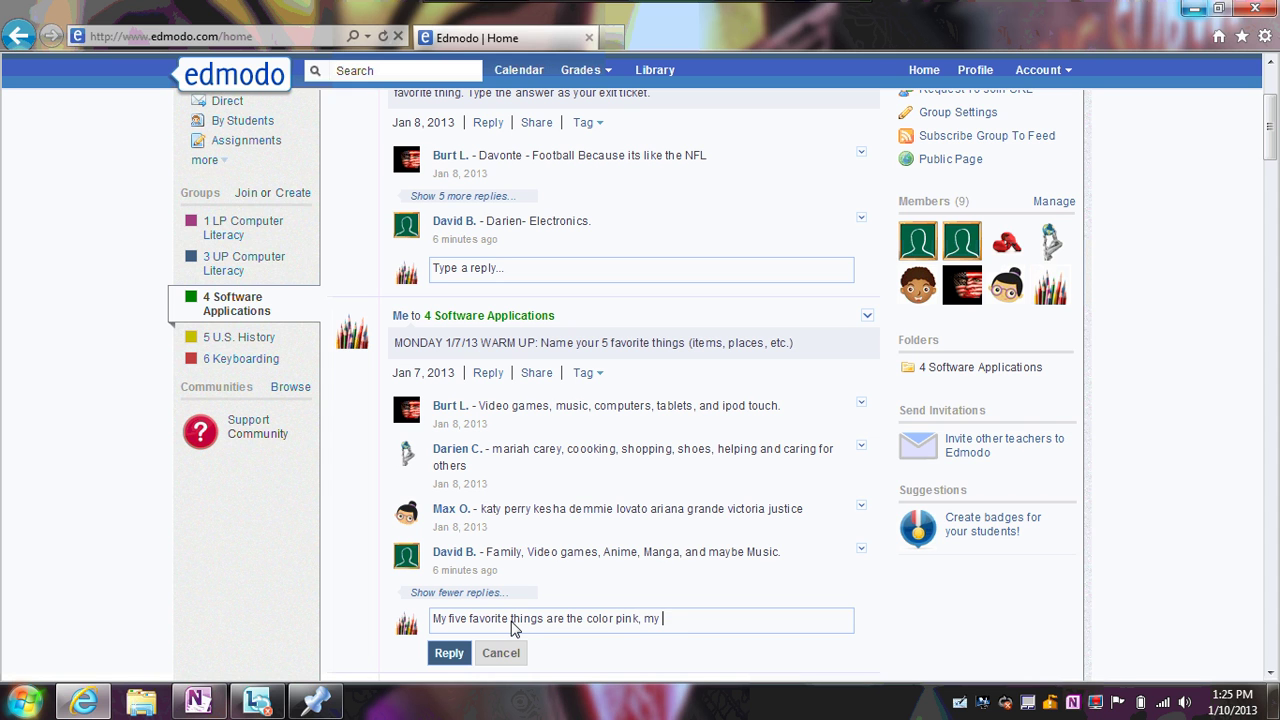
pyautogui.write('chihuahua, italian food, cupcakes, and')
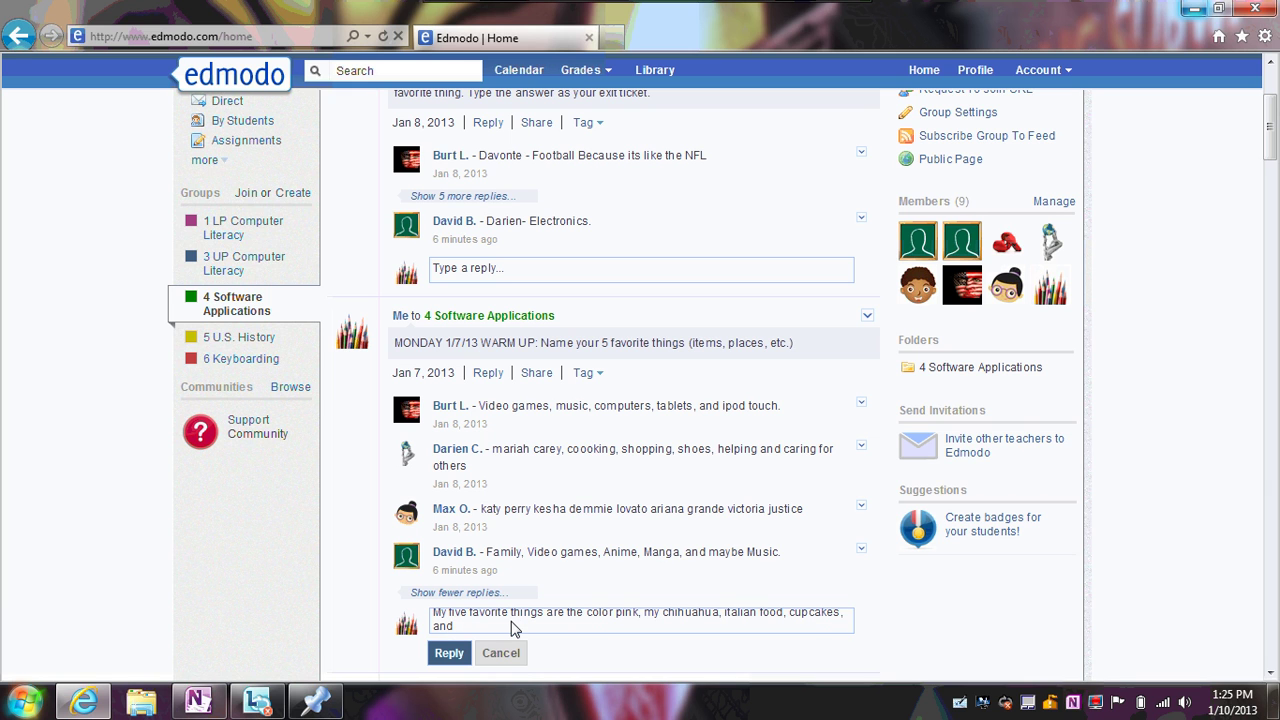
pyautogui.write(' beaded ')
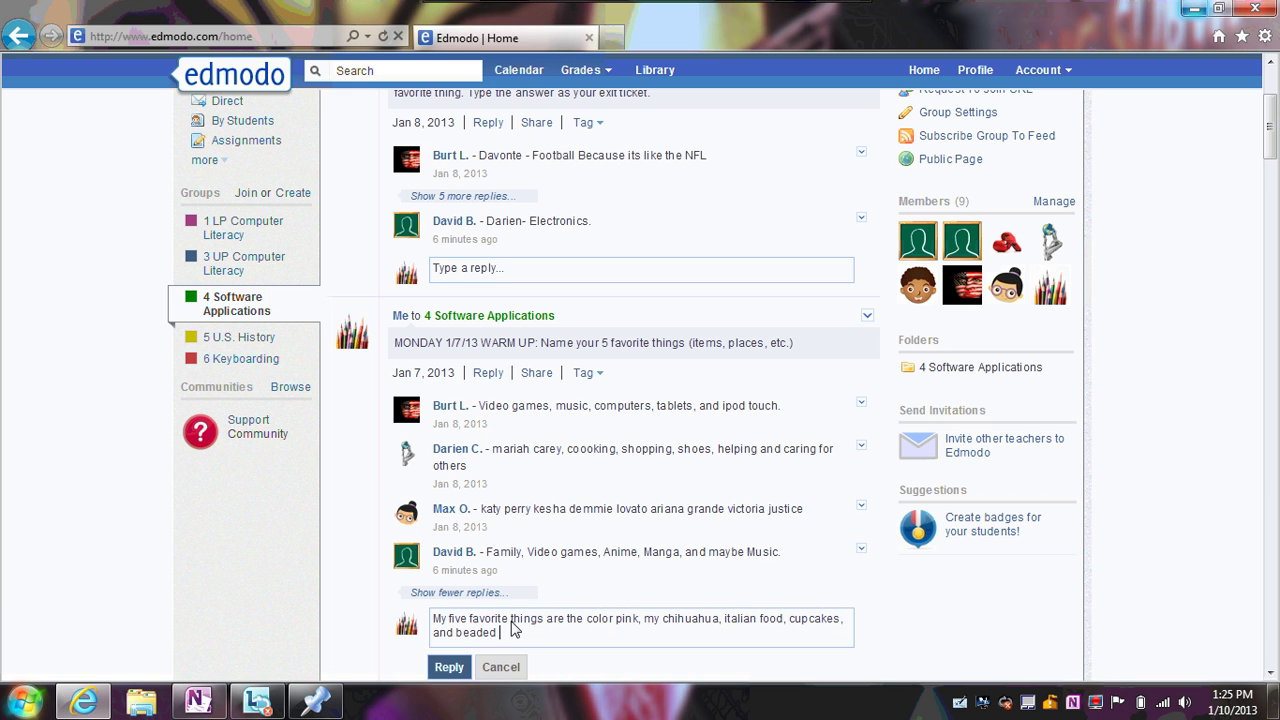
pyautogui.write('jewelry.')
pyautogui.click(449, 666)
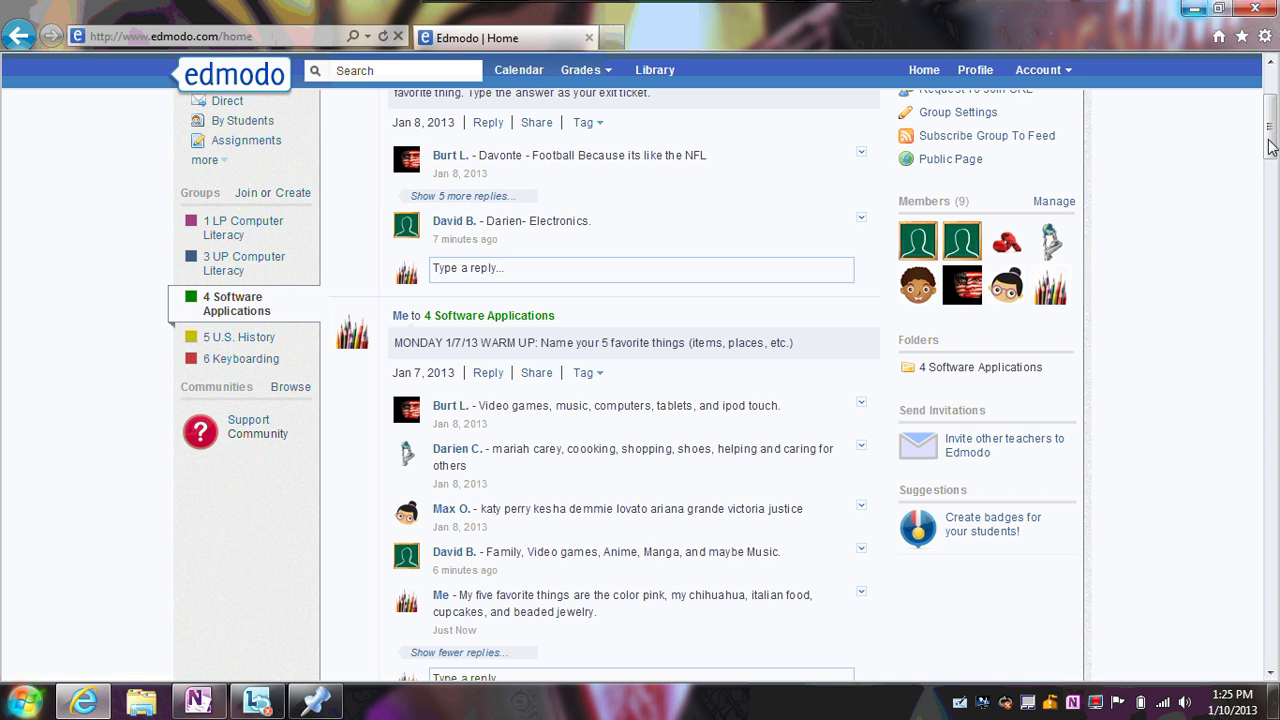
pyautogui.moveTo(1272, 150); pyautogui.dragTo(1270, 106)
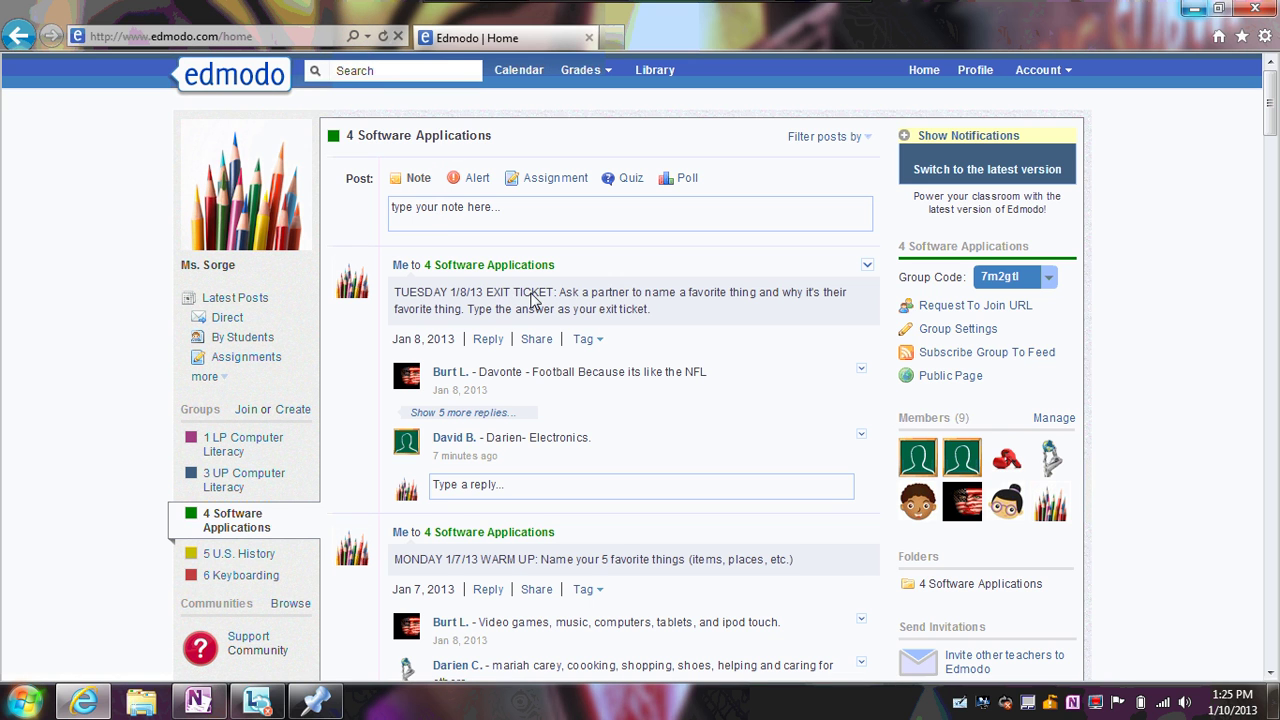
# Type 'Typing her' into a new group note, then switch the post type to Alert
pyautogui.click(472, 224)
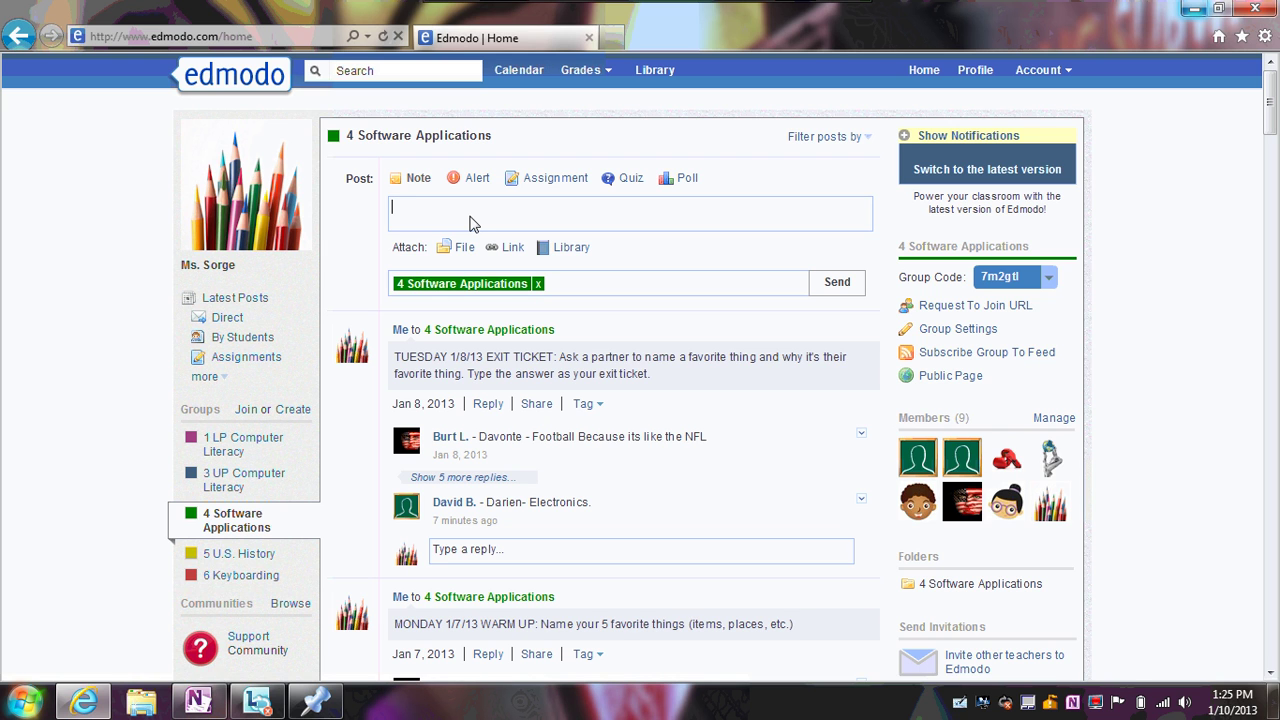
pyautogui.write('Typing here.')
pyautogui.click(478, 179)
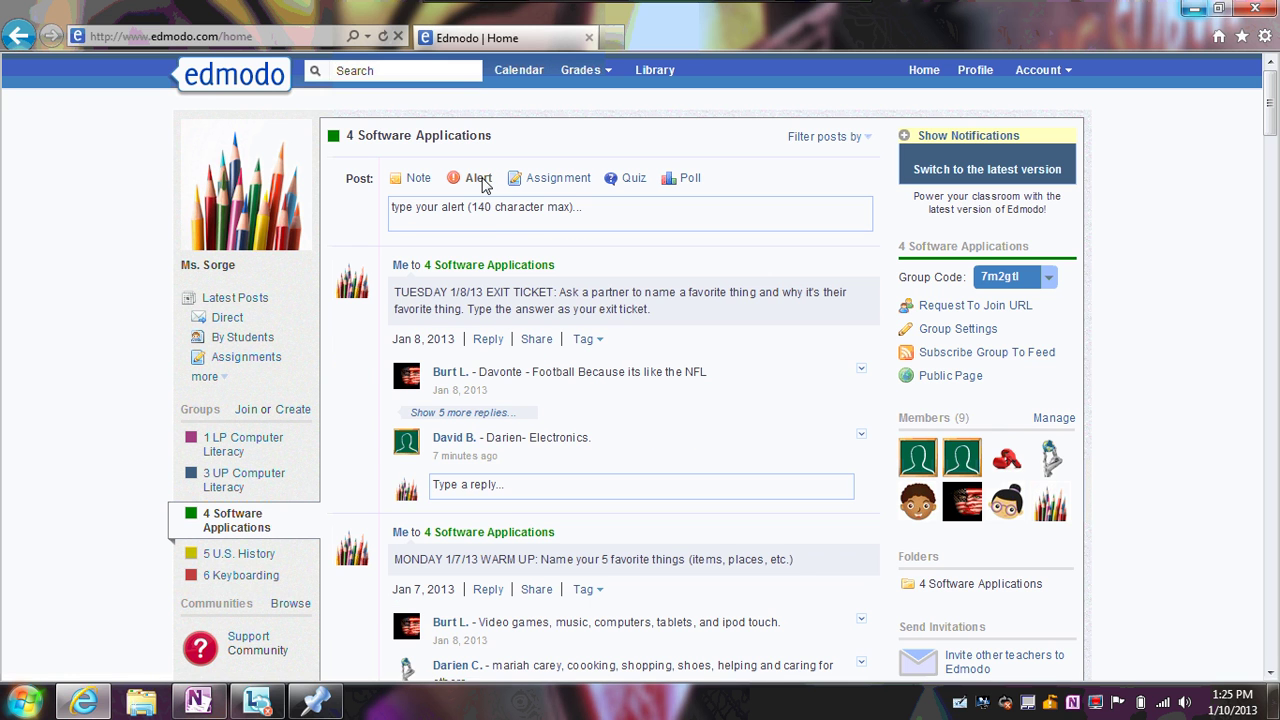
# Try the Assignment form's title and description fields, then start a new quiz from the Quiz type
pyautogui.click(533, 180)
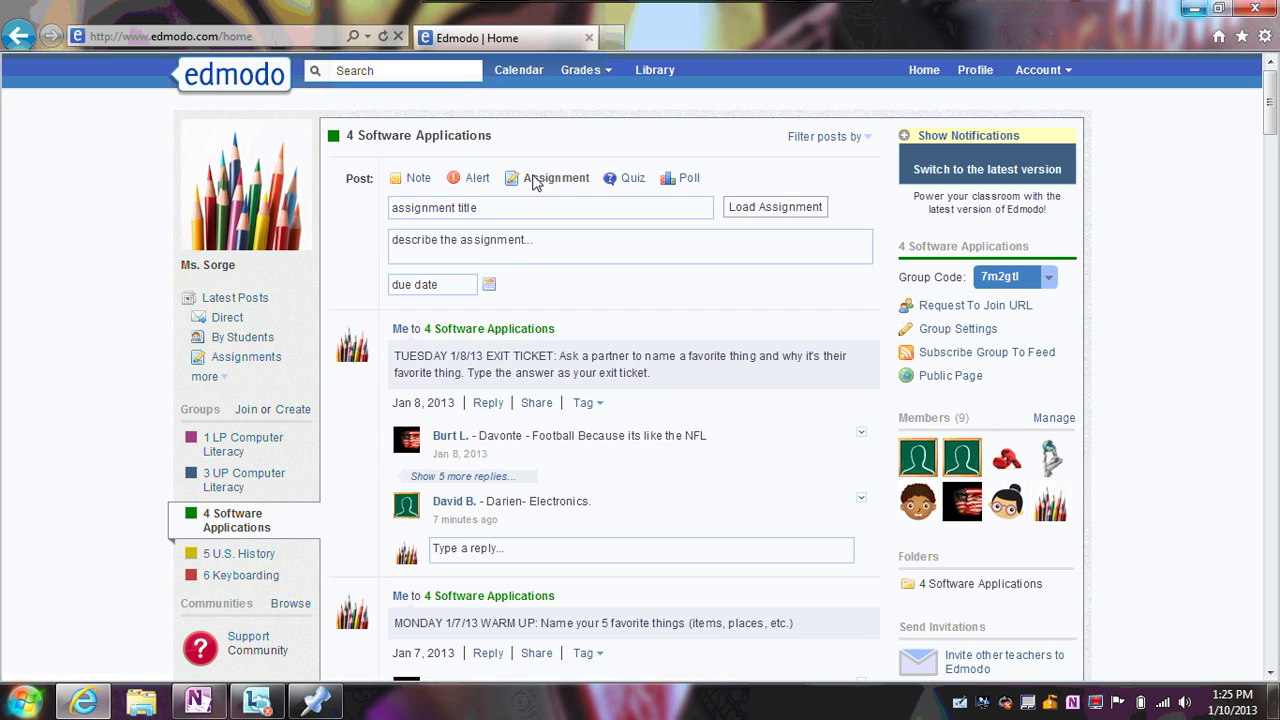
pyautogui.click(540, 203)
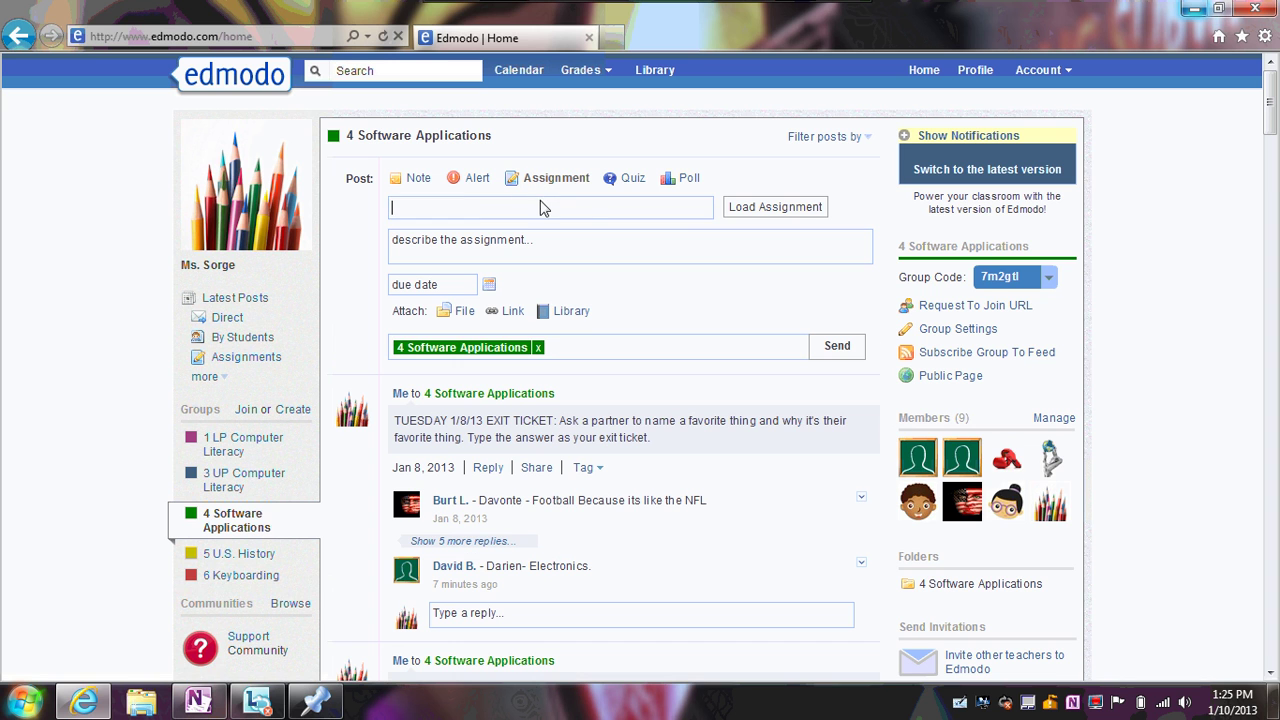
pyautogui.click(550, 258)
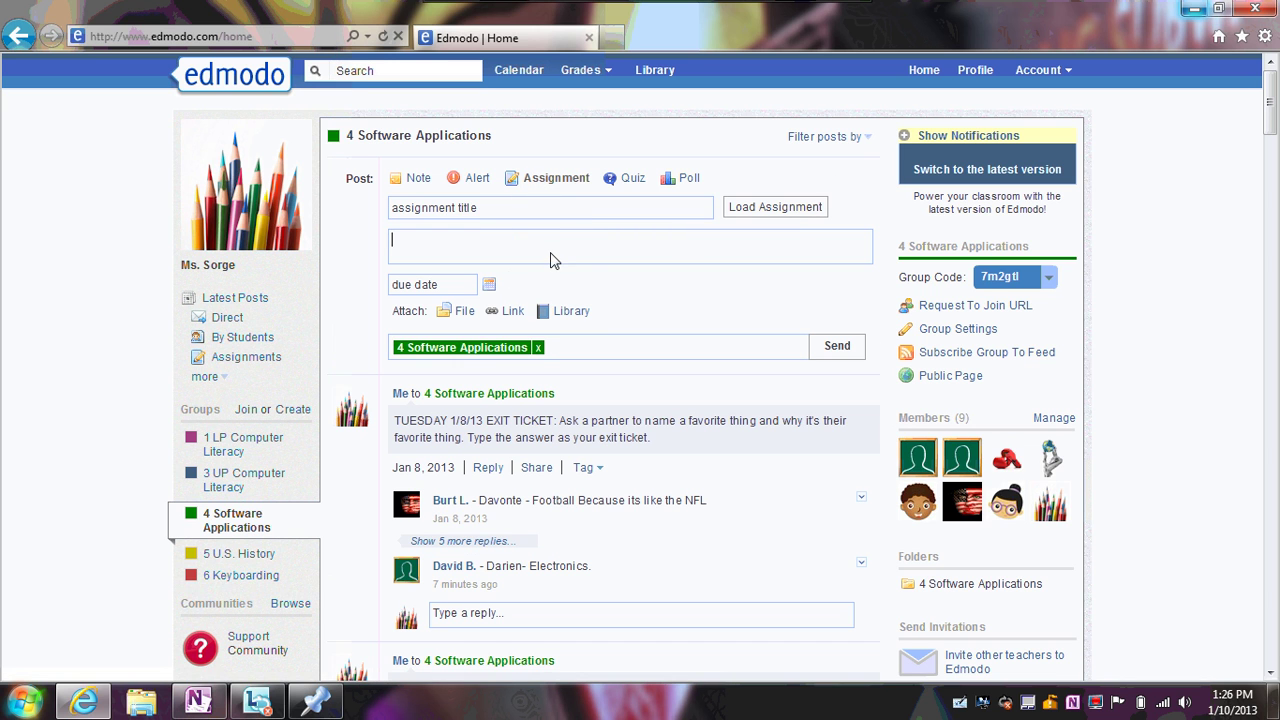
pyautogui.click(617, 186)
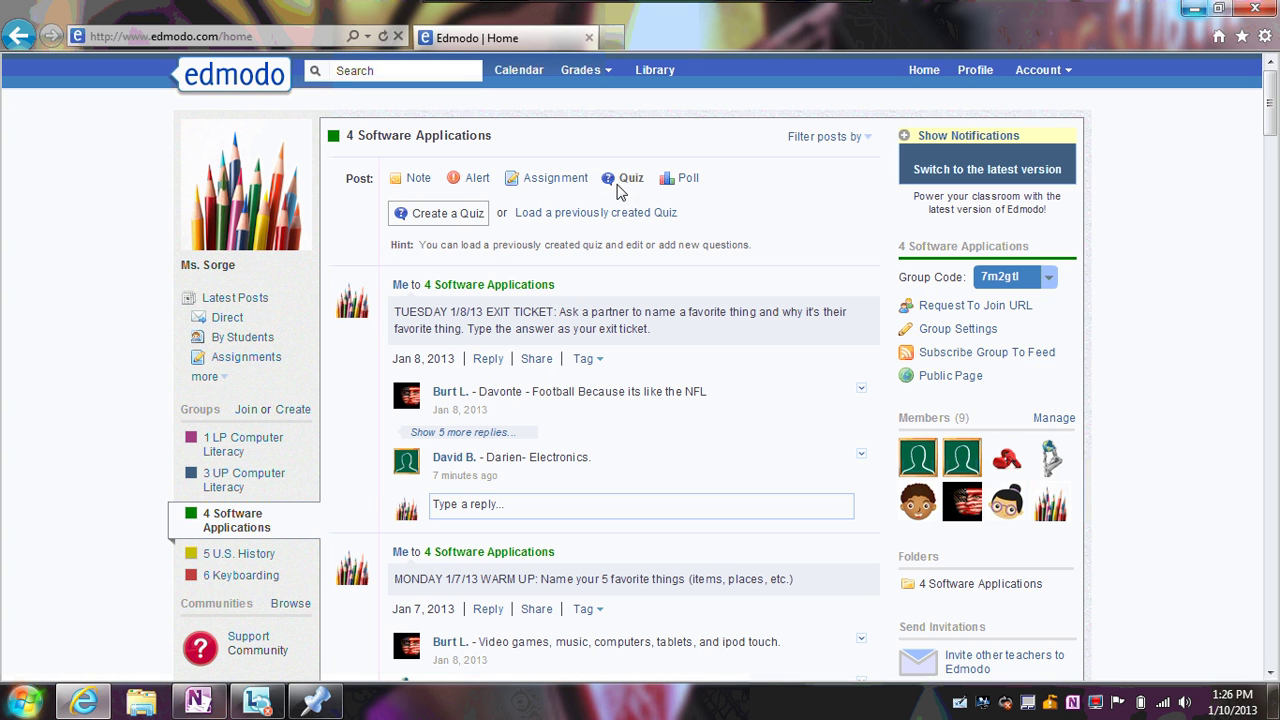
pyautogui.click(446, 224)
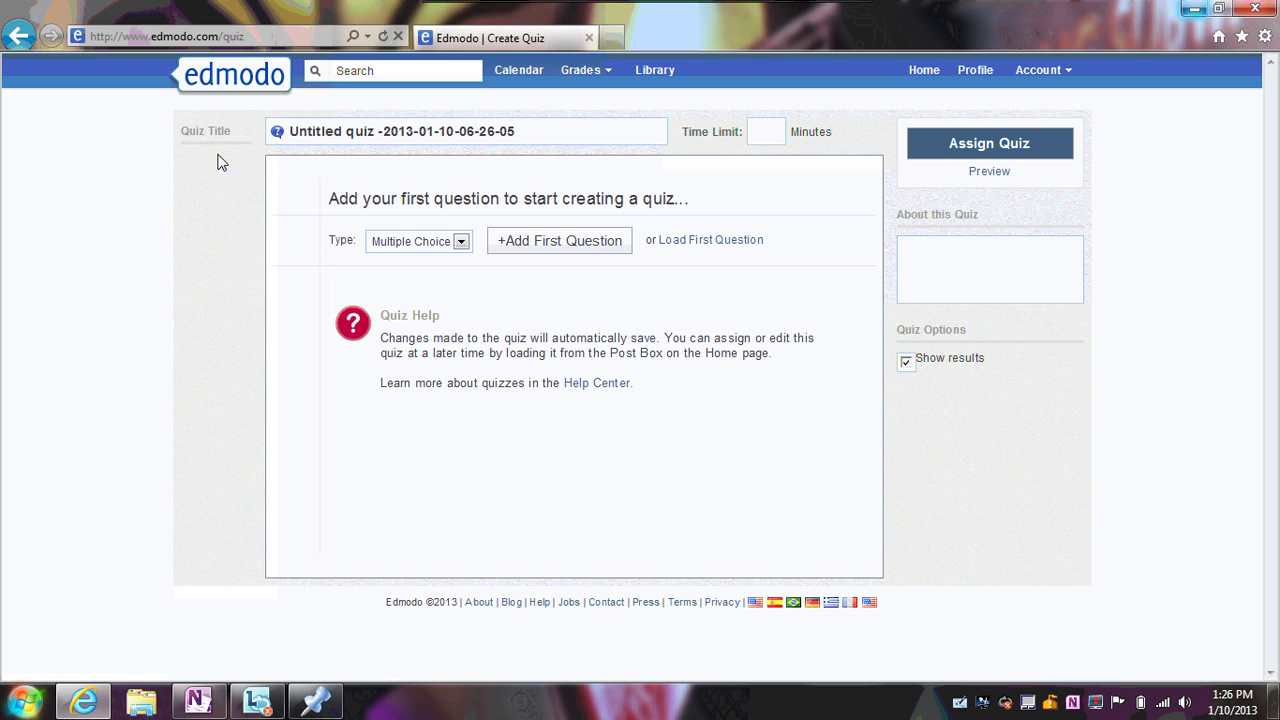
# Abandon the untitled quiz via the edmodo logo and scroll the 4 Software Applications page
pyautogui.click(225, 74)
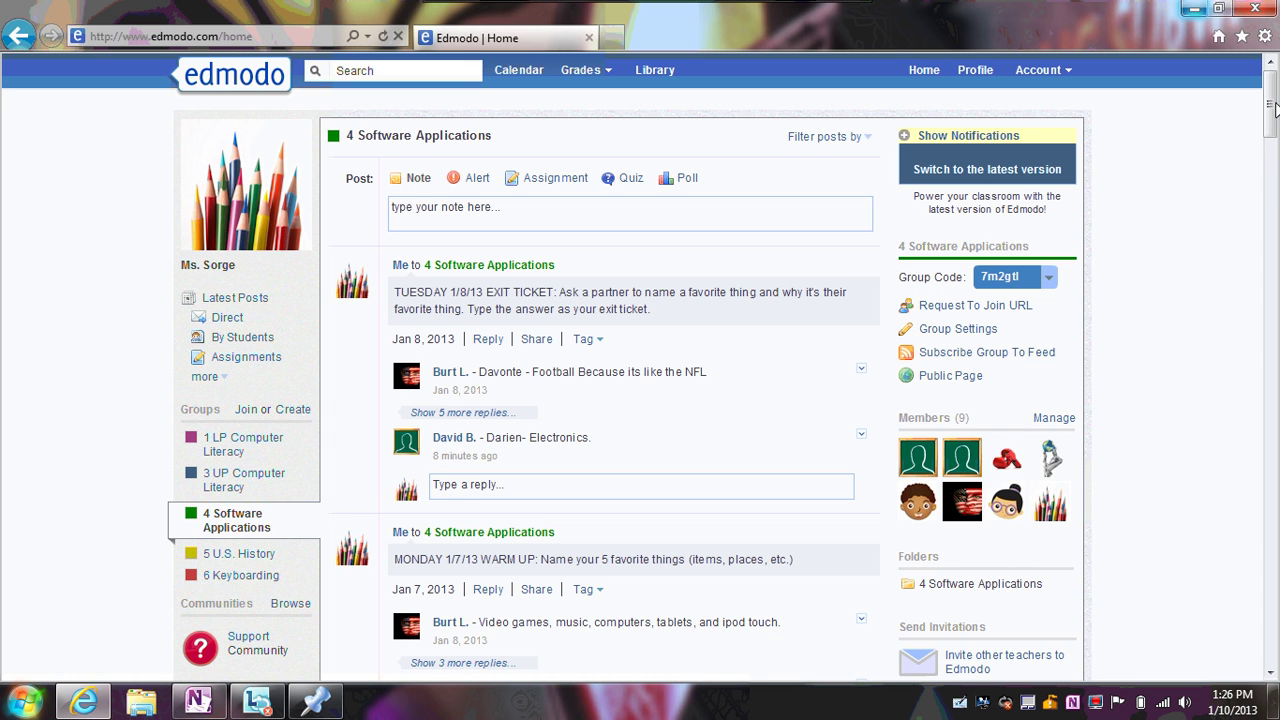
pyautogui.moveTo(1272, 110); pyautogui.dragTo(1265, 58)
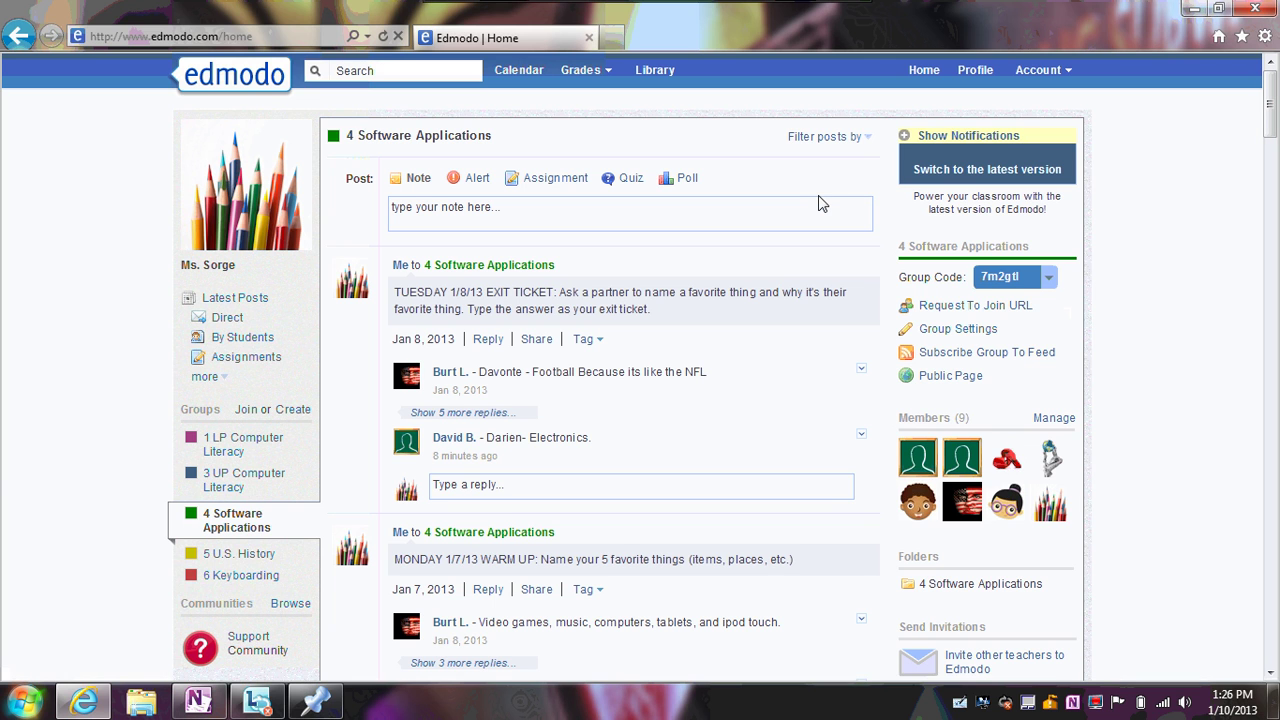